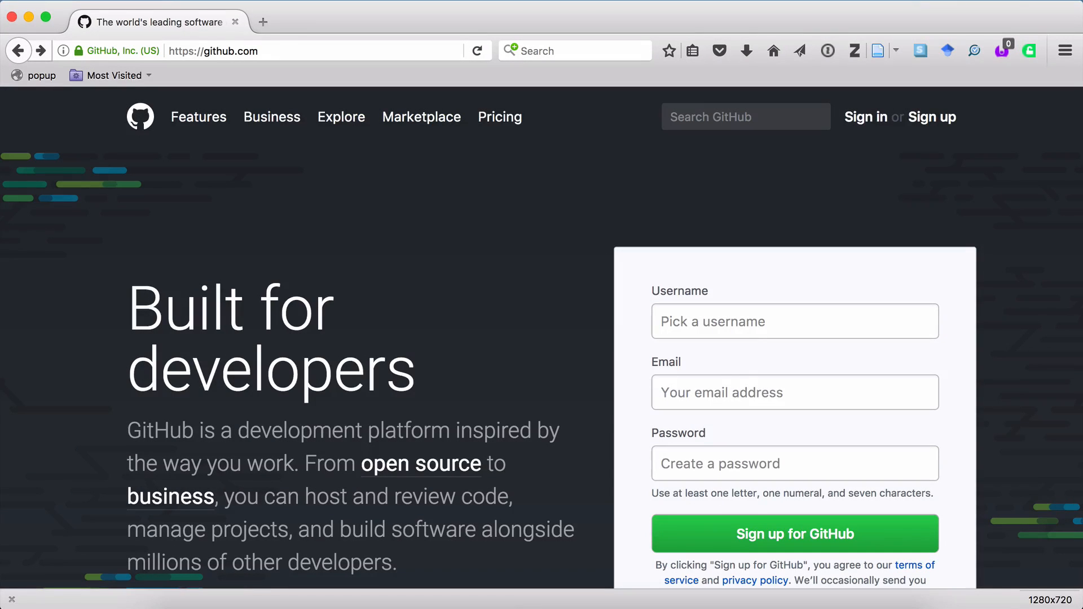
Search GitHub for "zotpick" and open the zotpick-applescript repository.
left_click(743, 112)
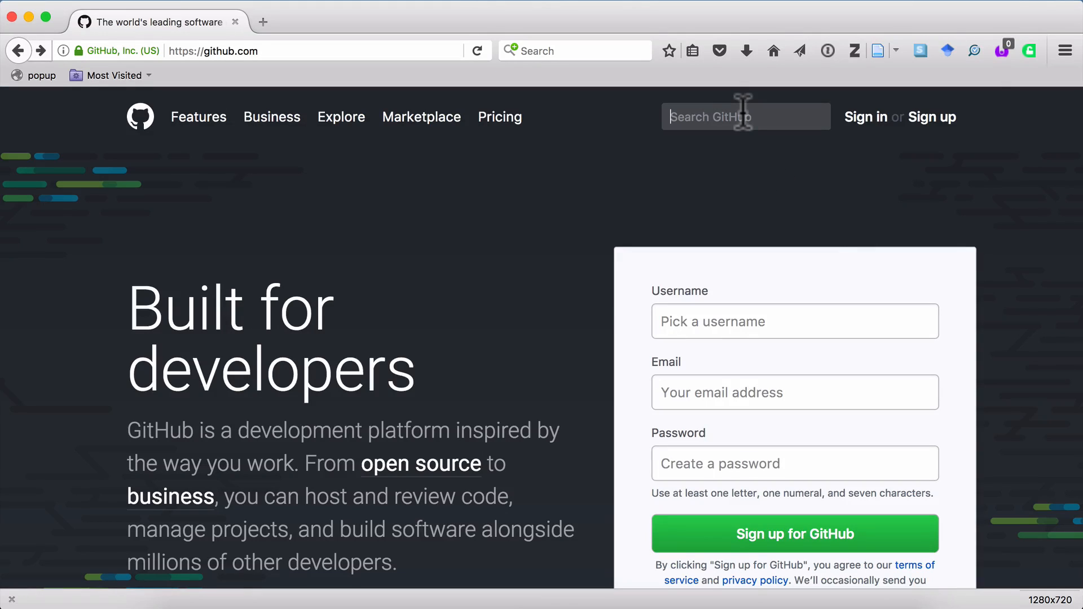
type("zotpick")
key("Return")
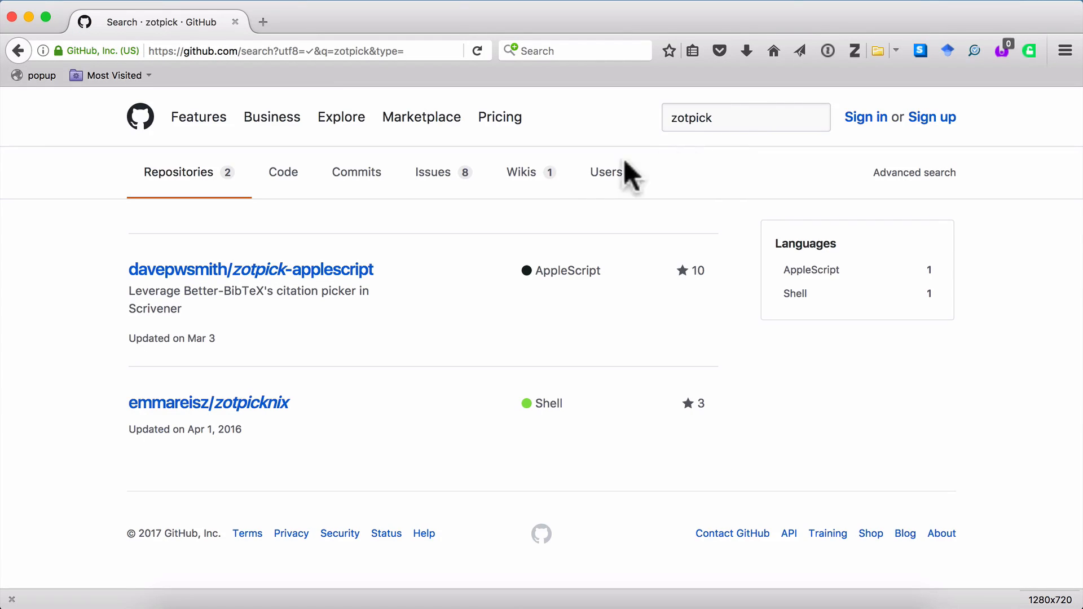
left_click(357, 267)
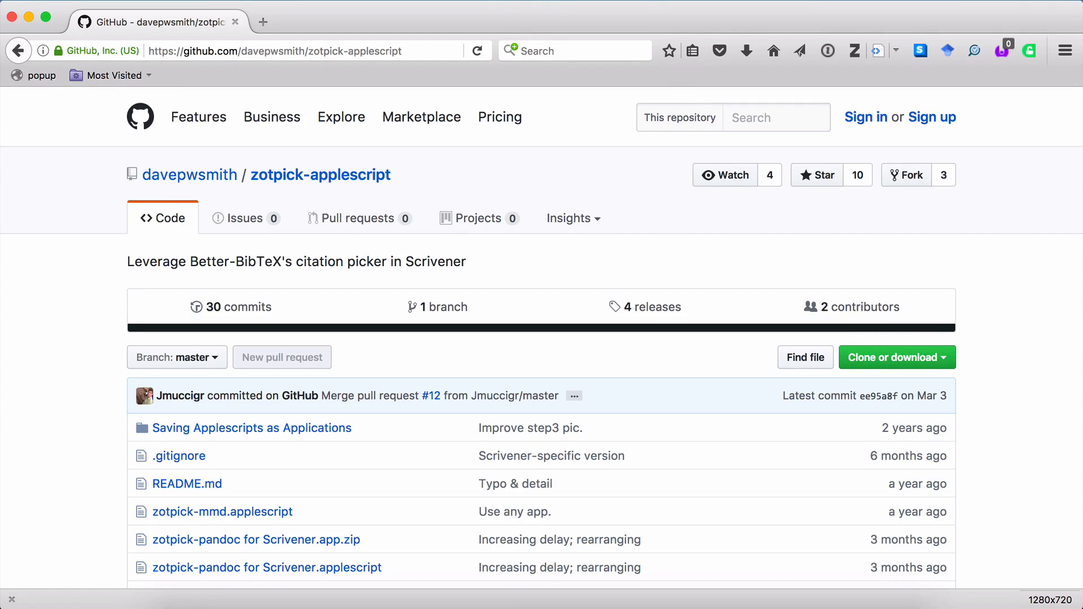
Open the zotpick-pandoc.applescript file in the repository and copy its entire code, lines 1 to 38.
scroll(109, 544, "down", 3)
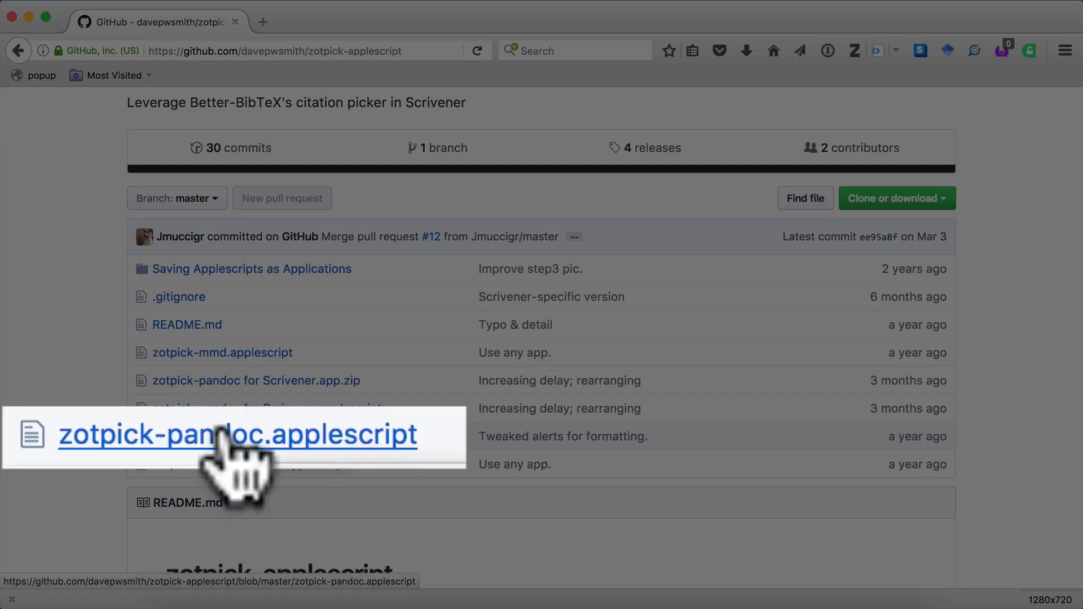
left_click(223, 437)
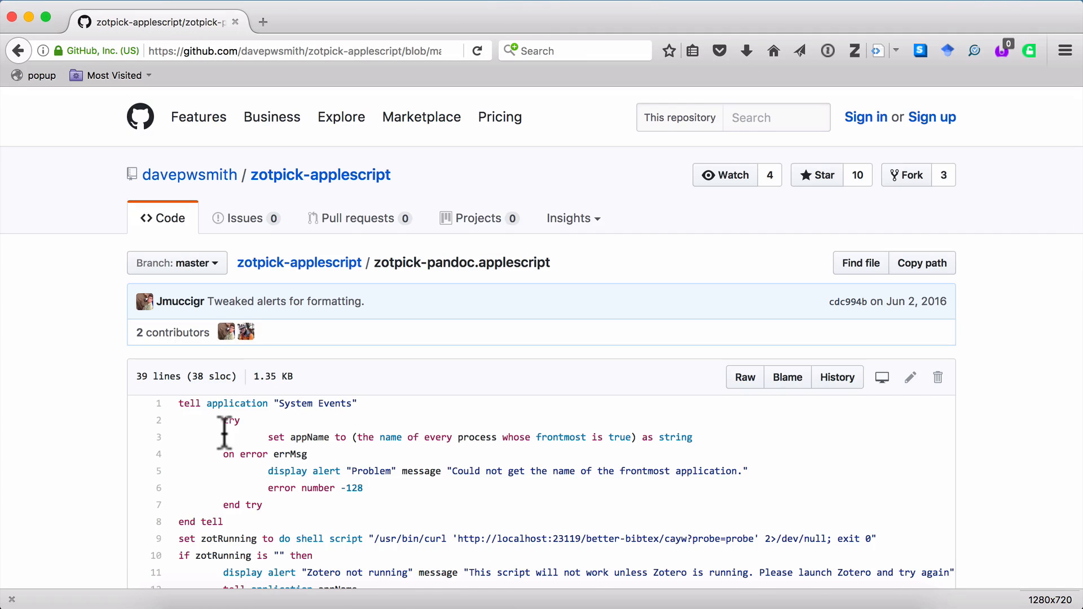
scroll(225, 433, "down", 6)
scroll(226, 437, "up", 2)
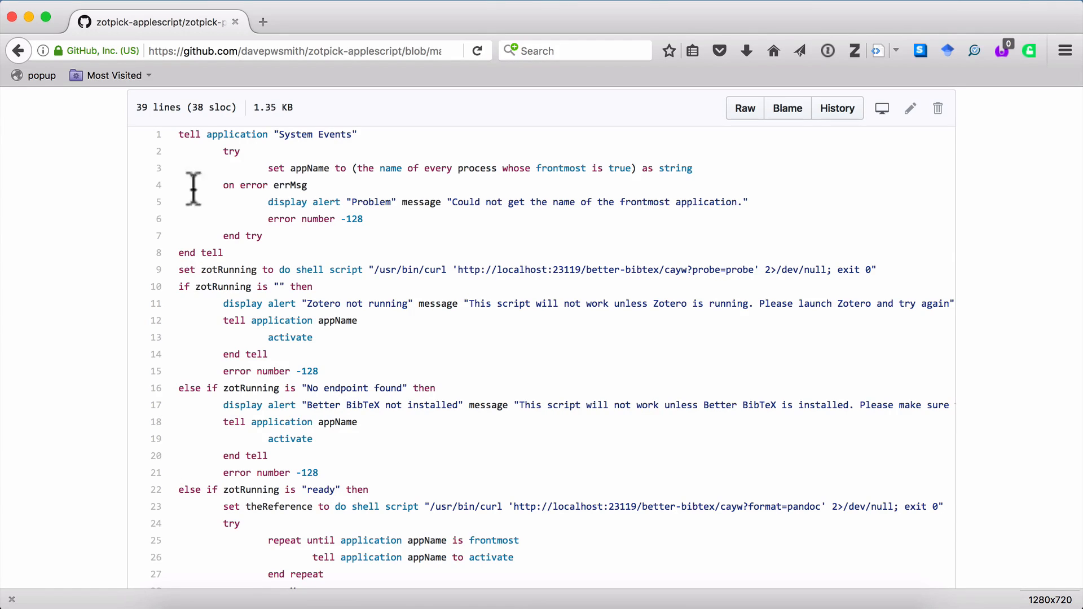
left_click_drag(178, 134, 216, 470)
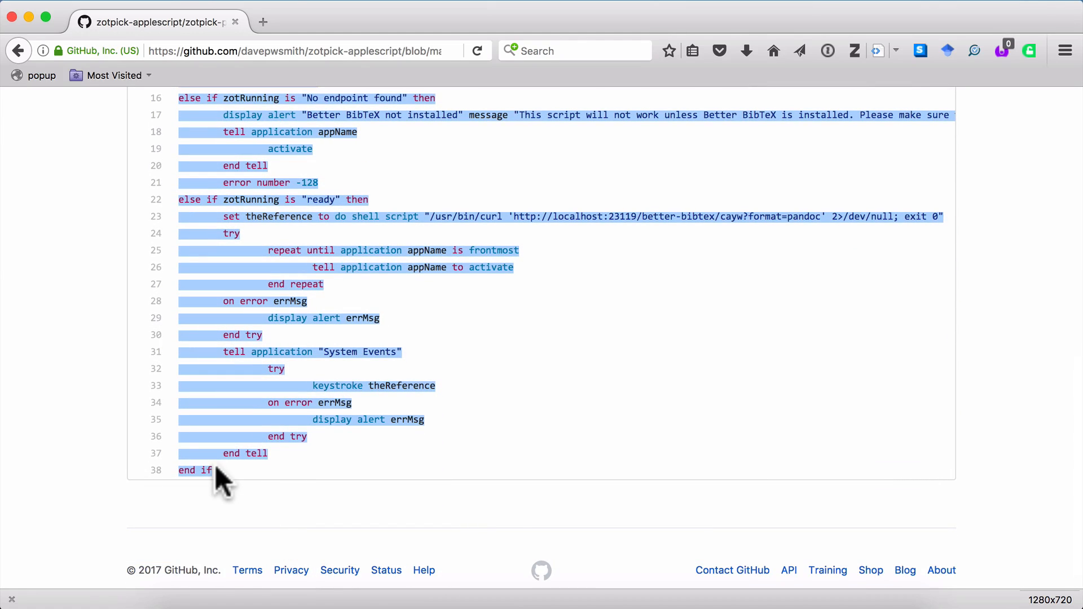
key("super+c")
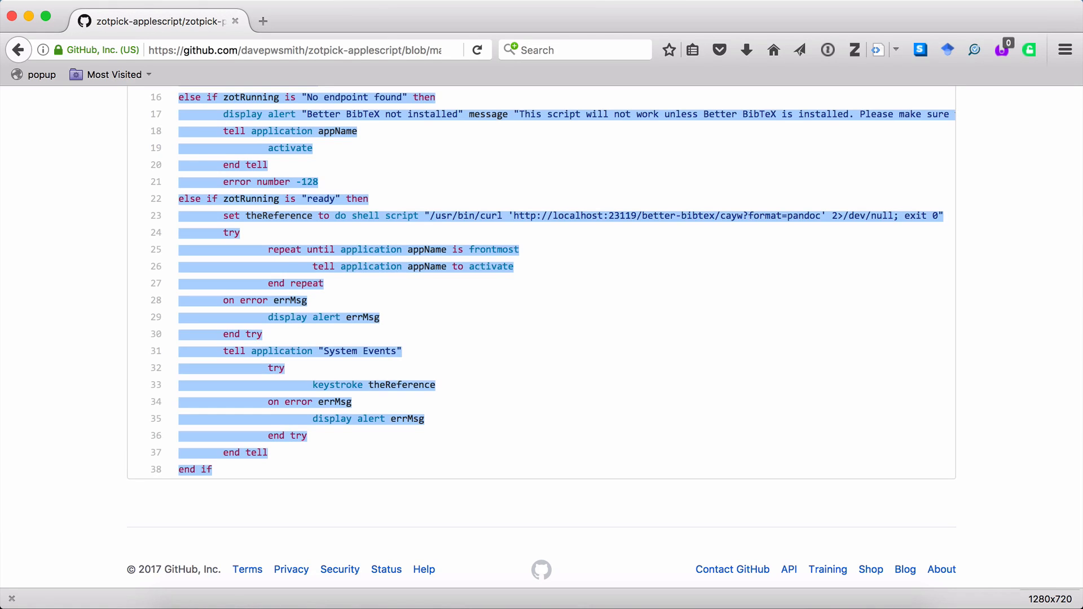
Tile the browser window to half the screen, switch to Automator and create a Service document that receives no input.
key("super+alt+Left")
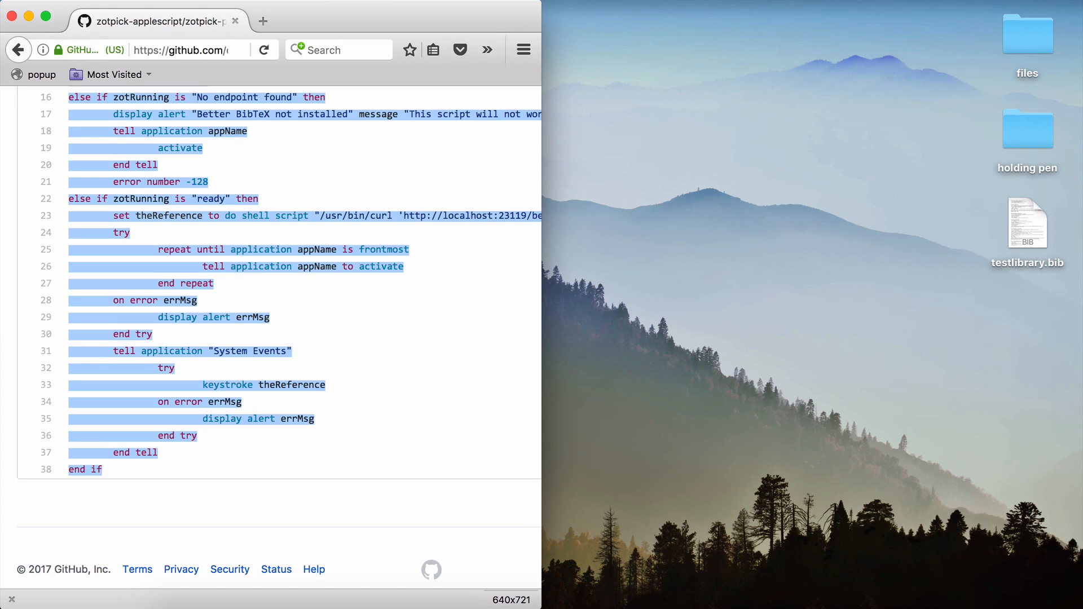
key("super+space")
type("aut")
key("Return")
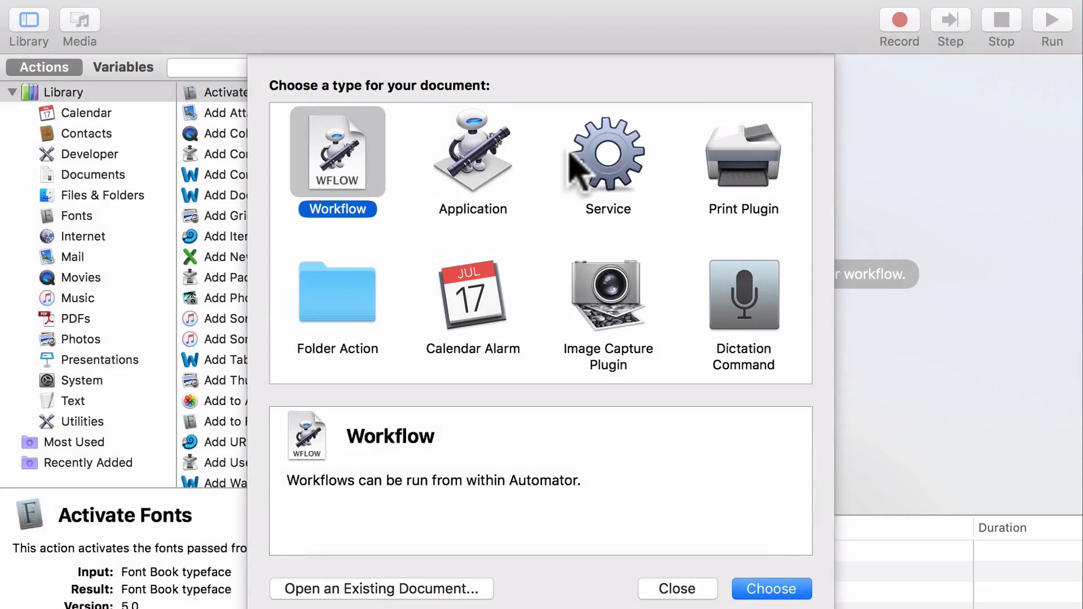
left_click(593, 164)
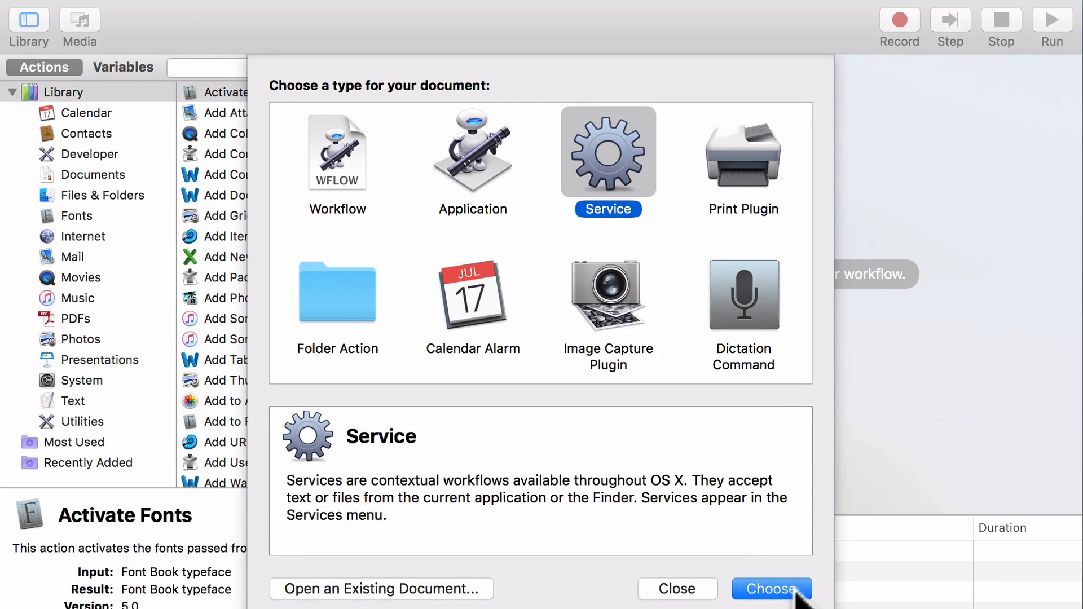
left_click(796, 588)
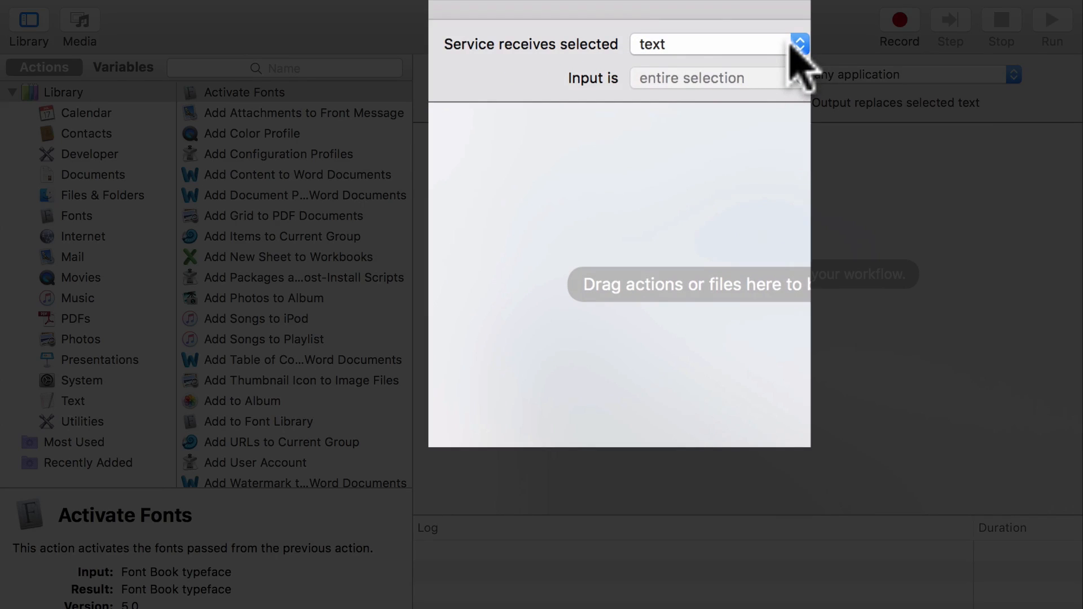
left_click(800, 45)
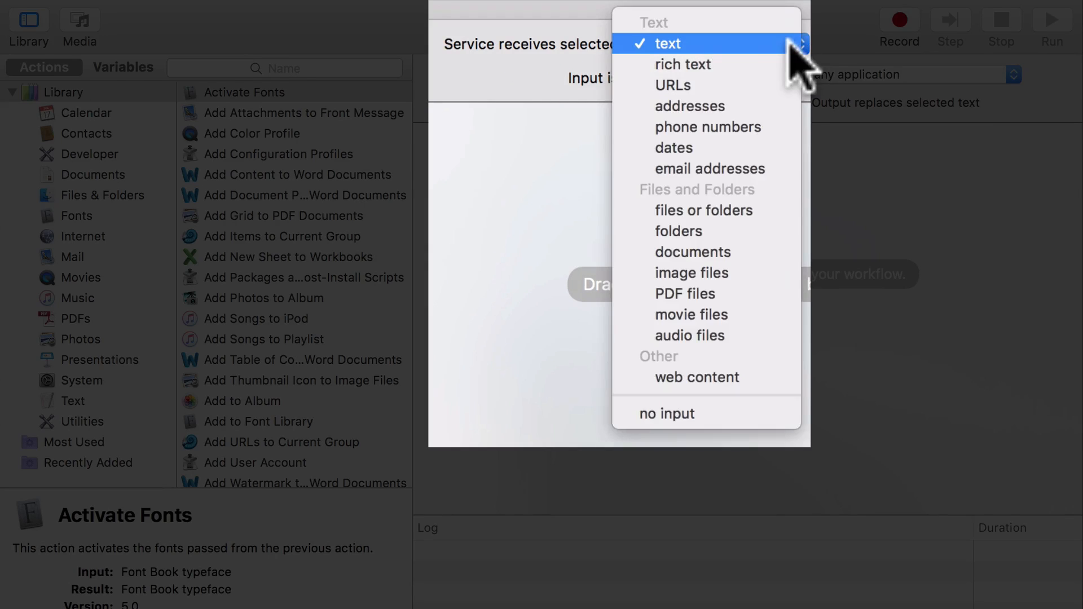
left_click(744, 412)
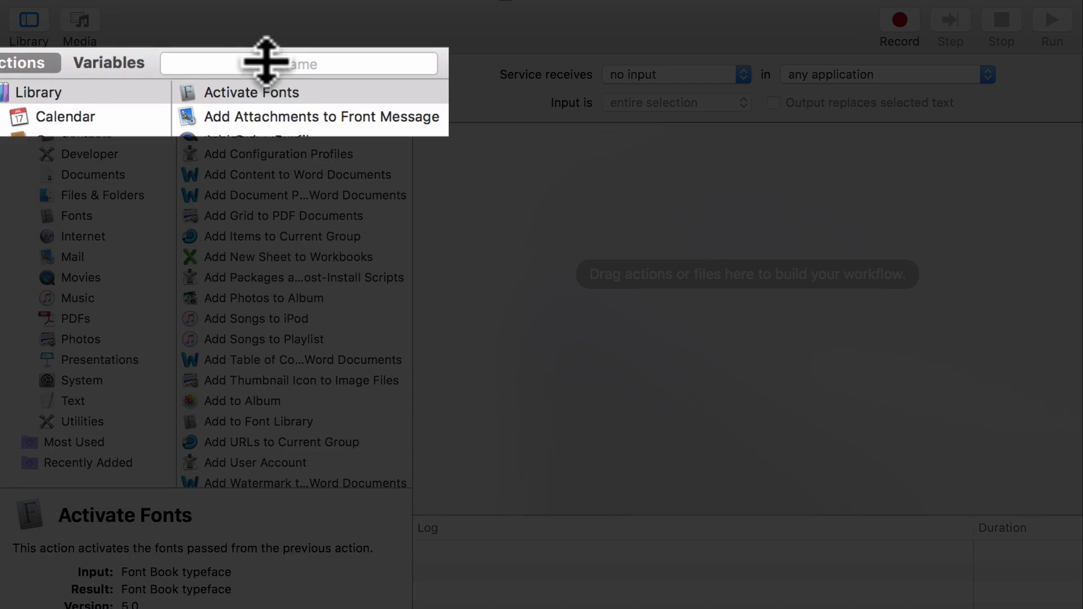
Find the Run AppleScript action by searching for "apple" and add it to the workflow.
left_click(291, 61)
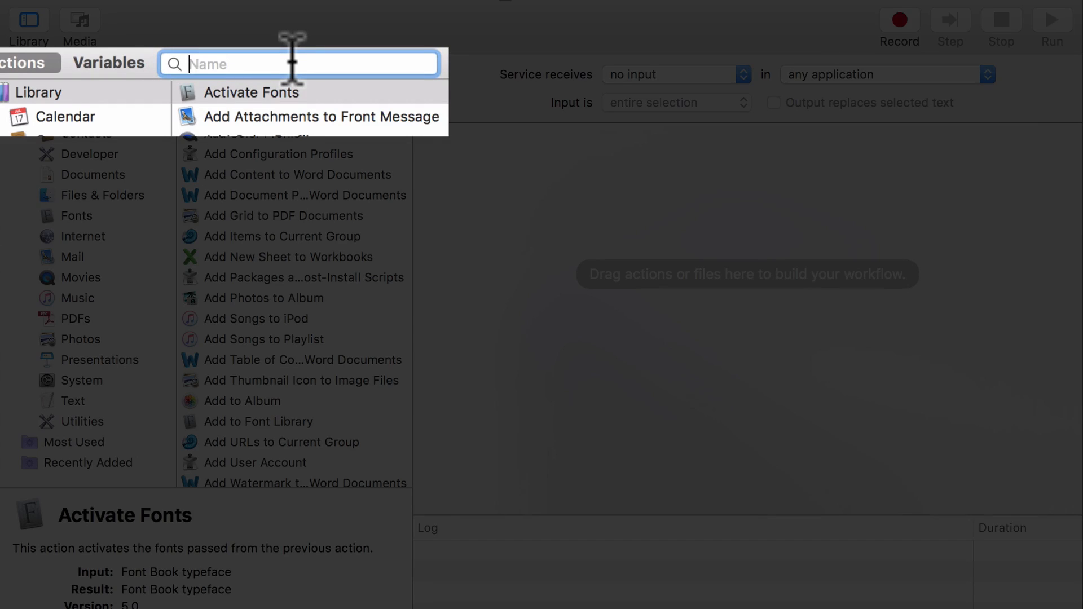
type("apple")
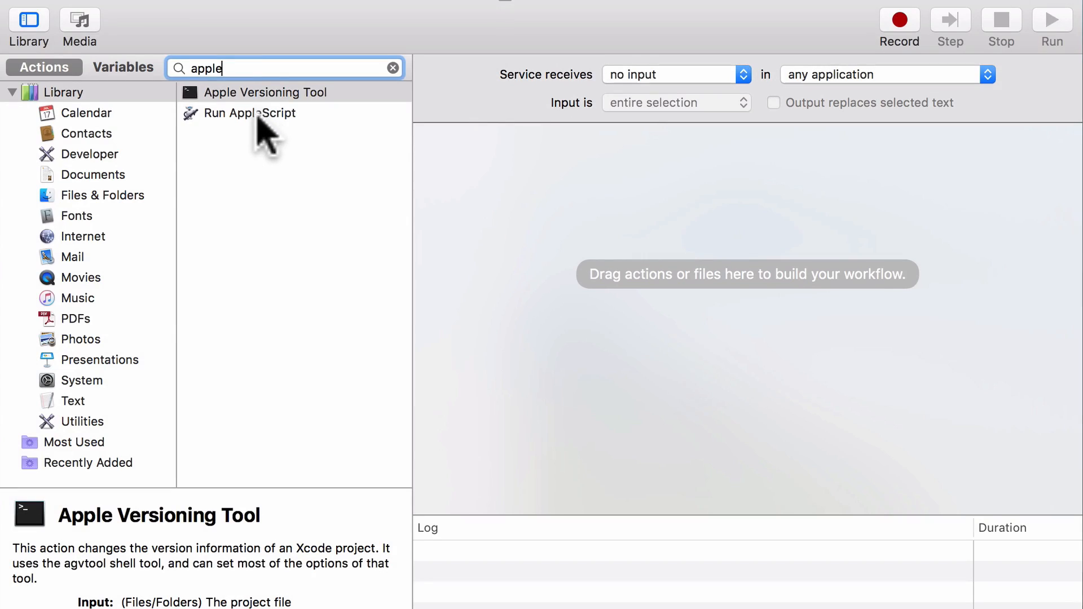
left_click(261, 114)
left_click_drag(262, 112, 735, 248)
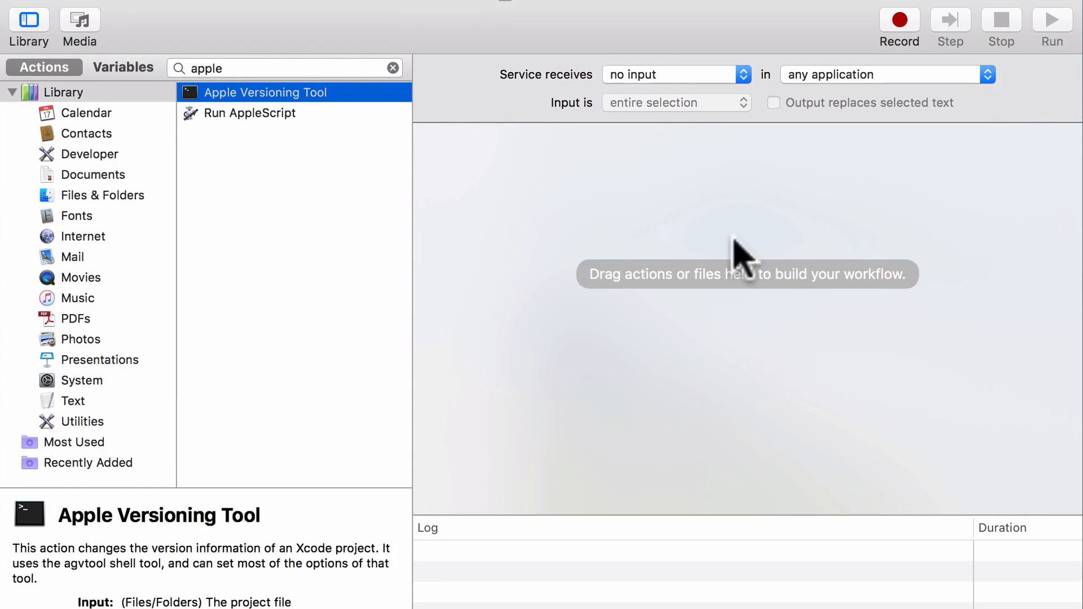
Replace the placeholder code in the Run AppleScript action with the copied zotpick script and look it over.
left_click(564, 305)
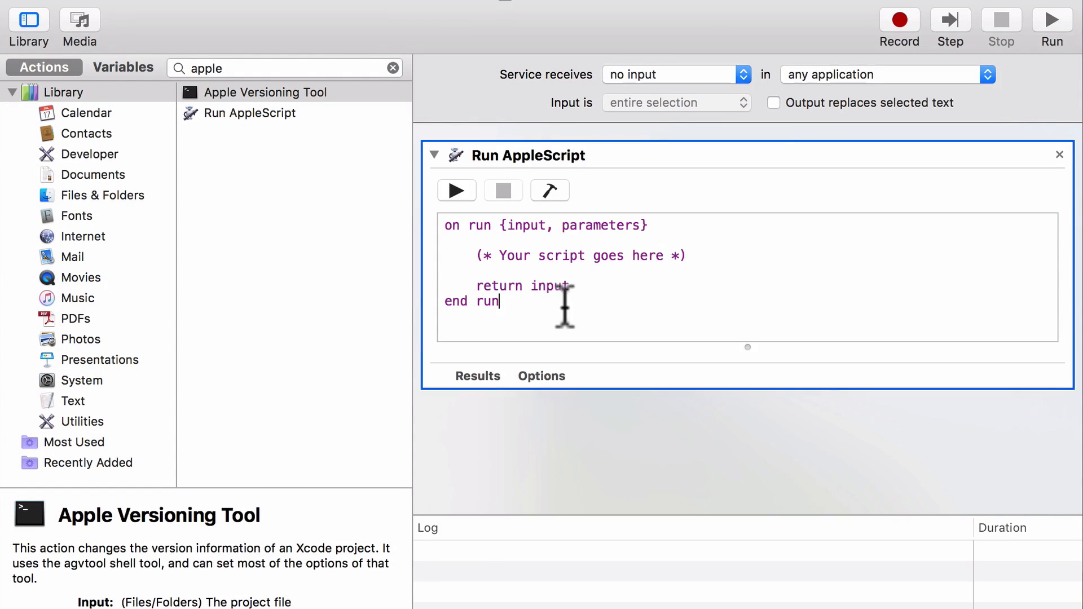
key("super+a")
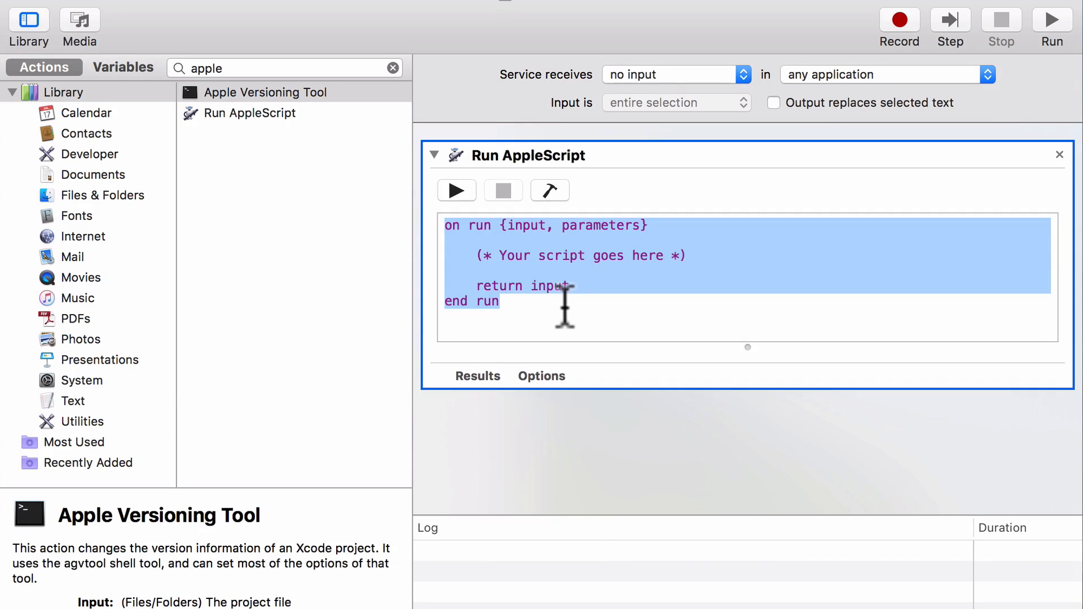
key("BackSpace")
key("super+v")
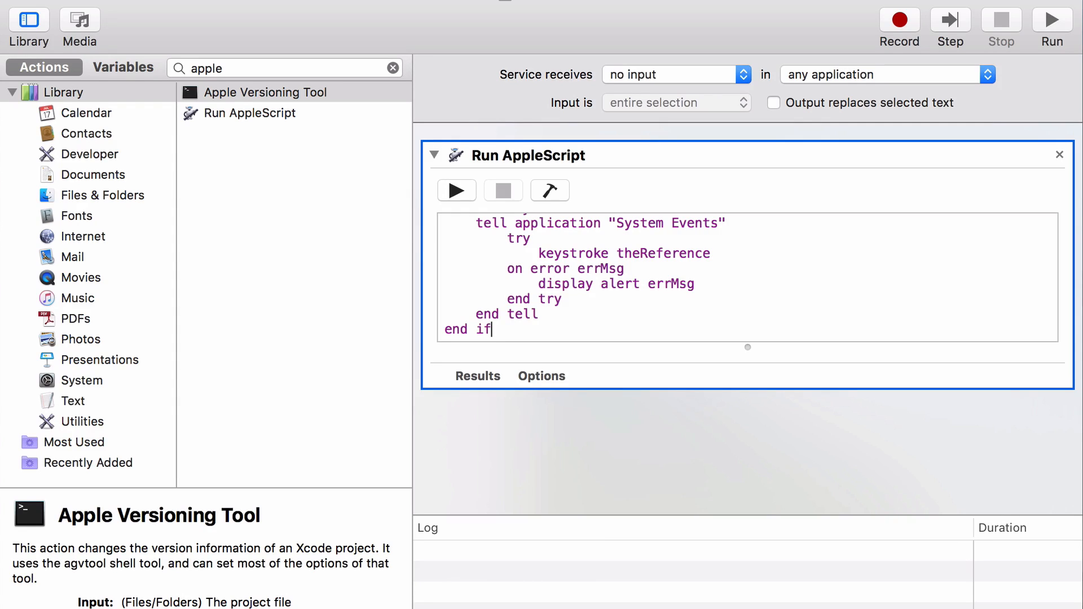
scroll(568, 260, "up", 15)
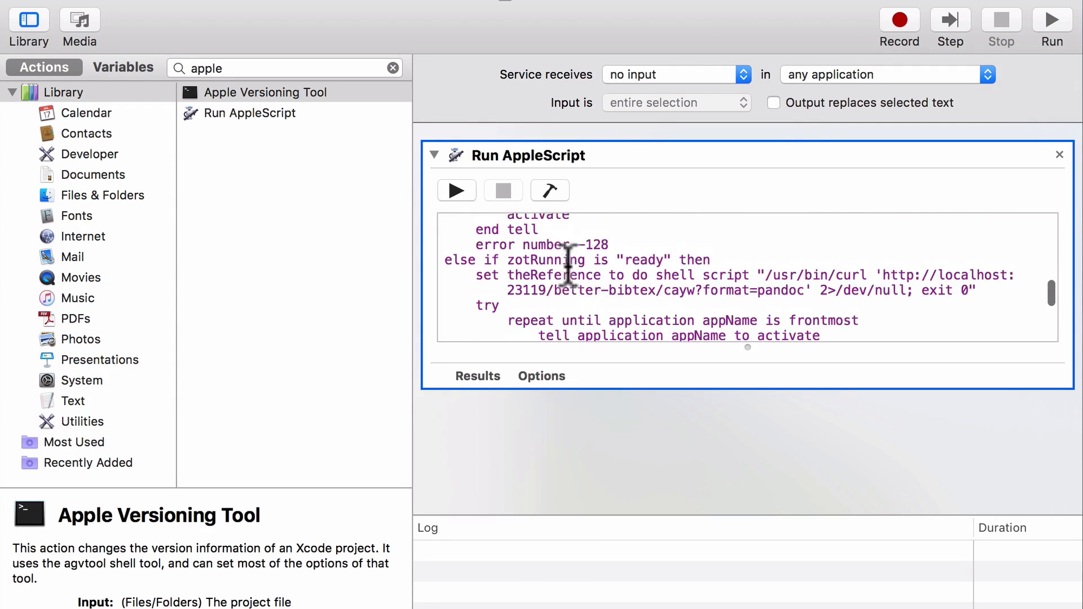
scroll(568, 262, "down", 15)
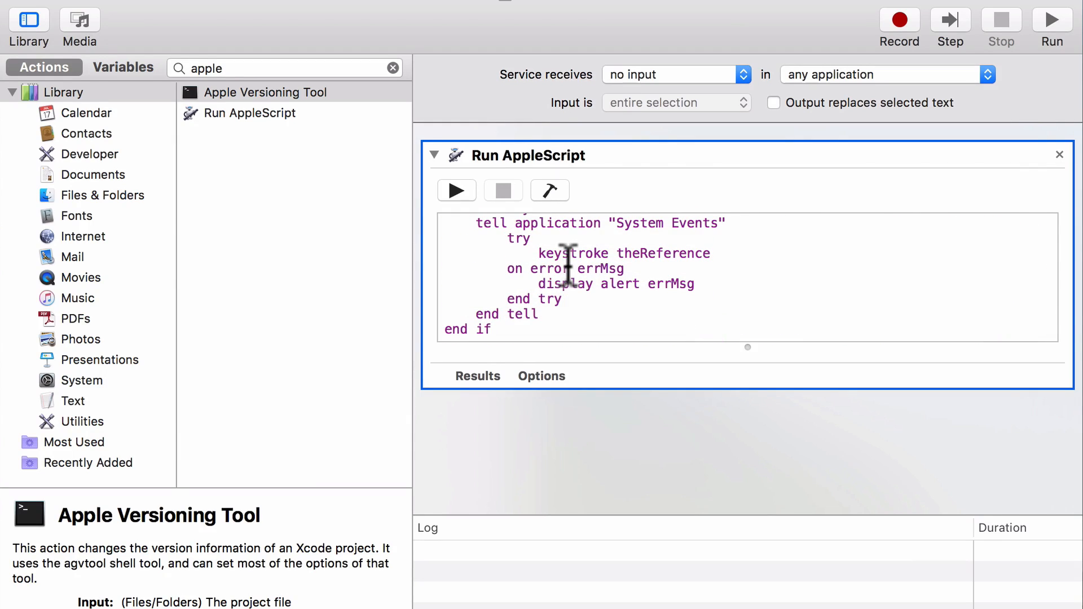
Test-run the script, cancel the citation picker, and save the service as "zotpick".
left_click(456, 191)
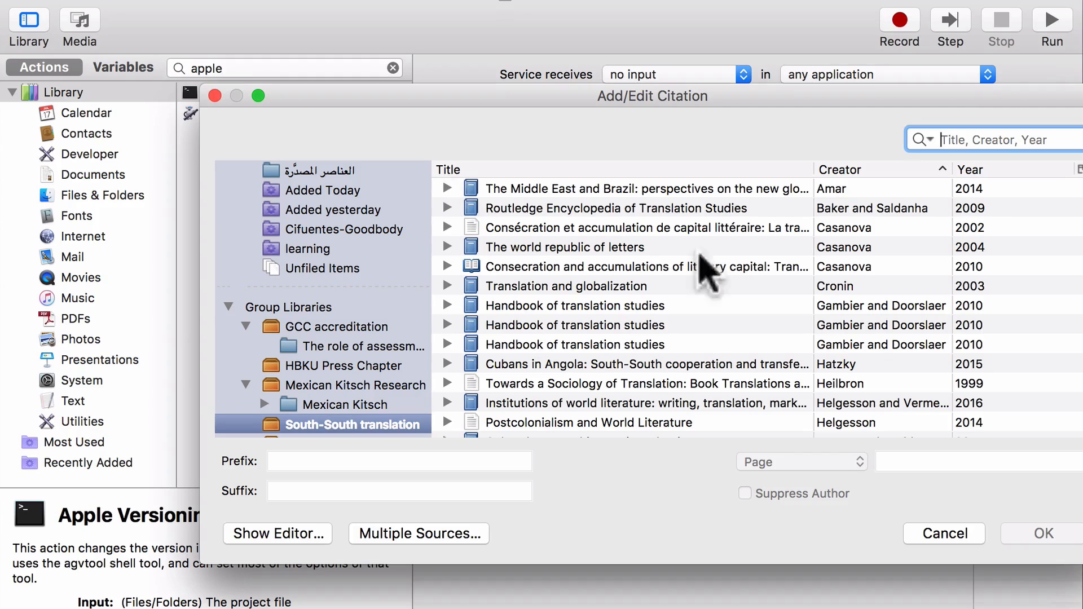
left_click(954, 534)
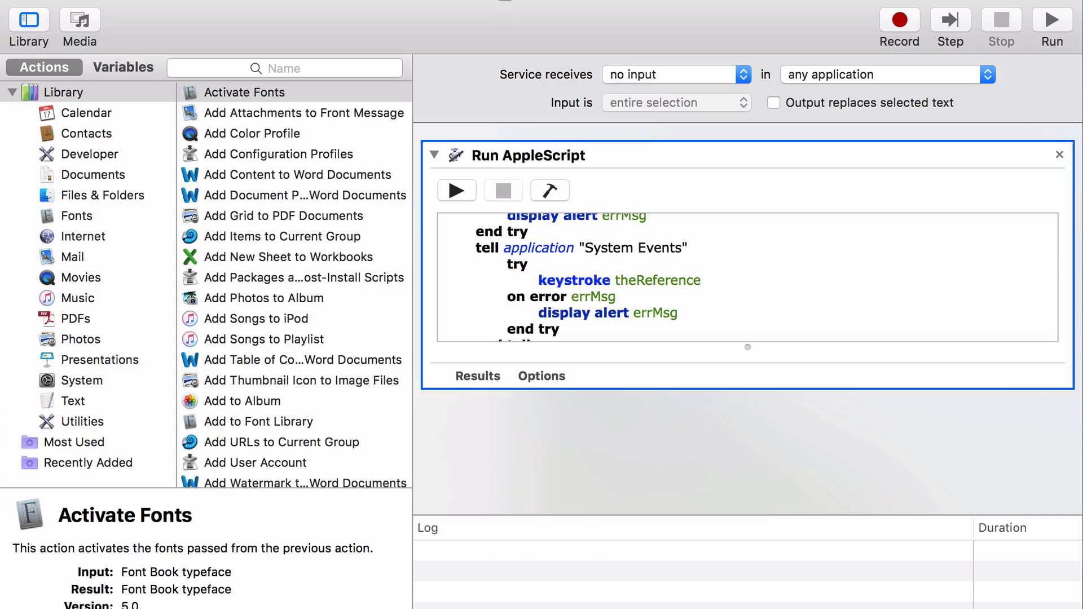
key("super+s")
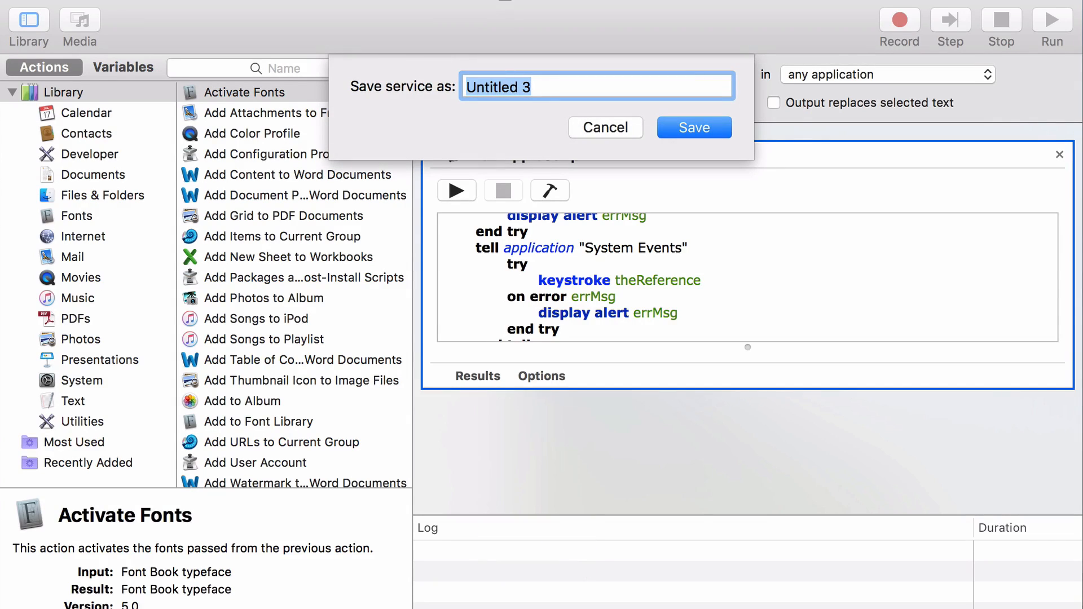
type("zotpick")
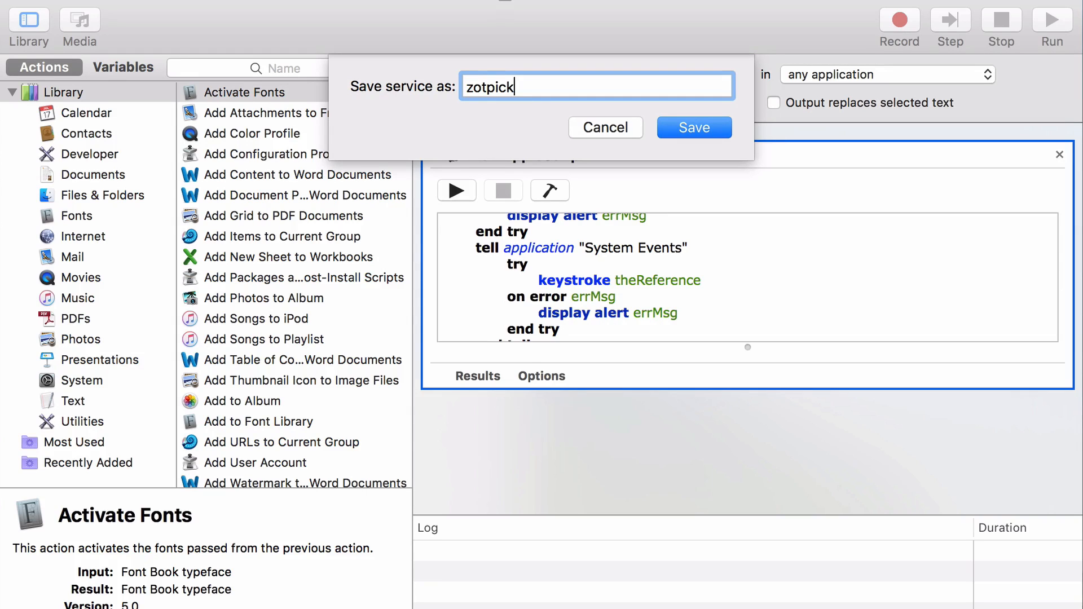
key("Return")
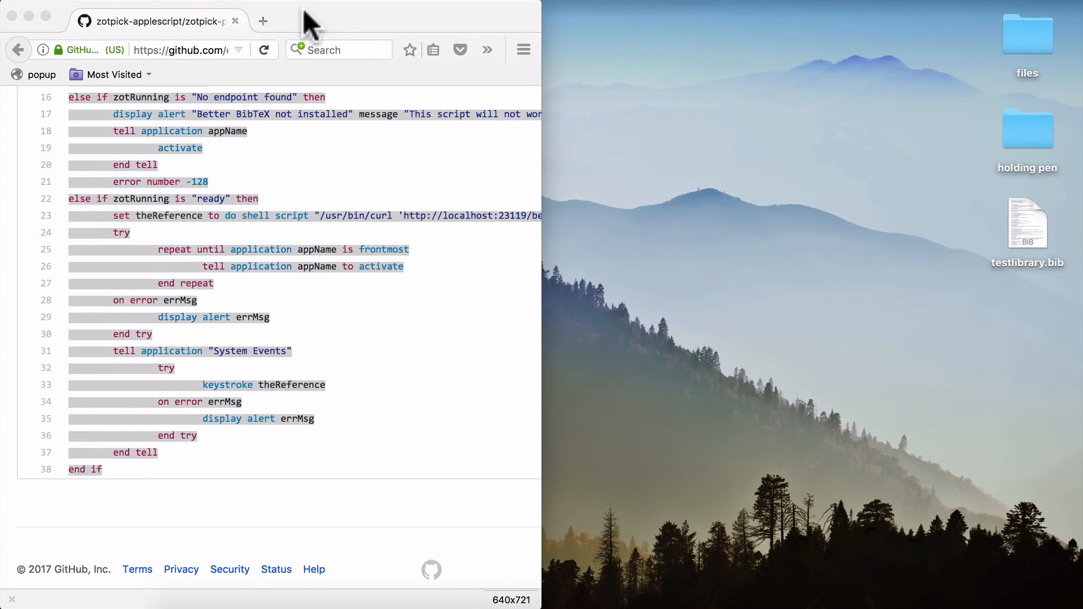
Close the browser window, switch to System Preferences and show the keyboard shortcuts for Services.
left_click(11, 15)
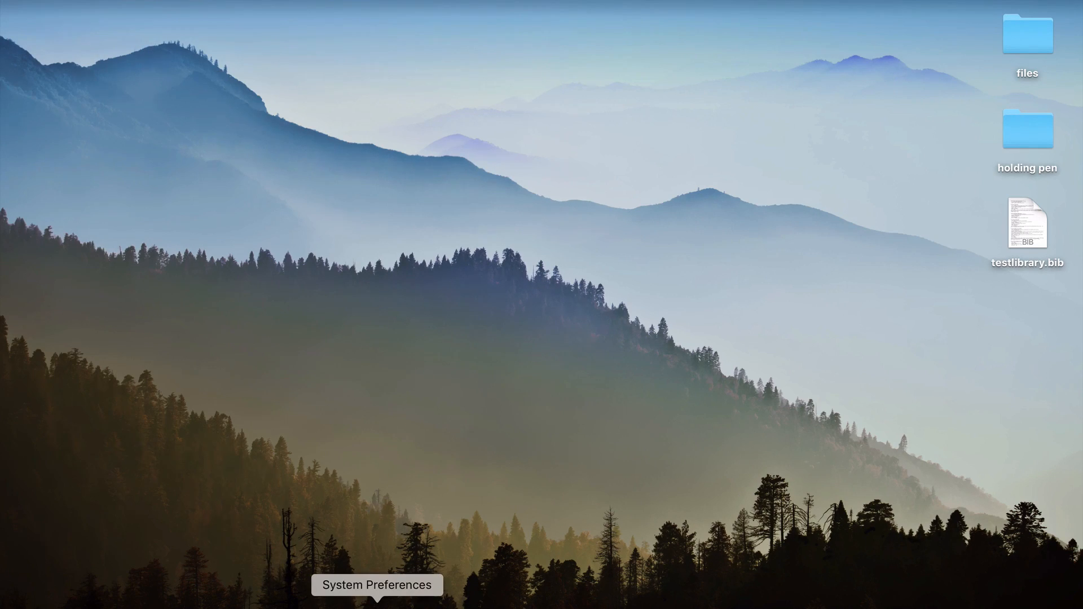
left_click(377, 605)
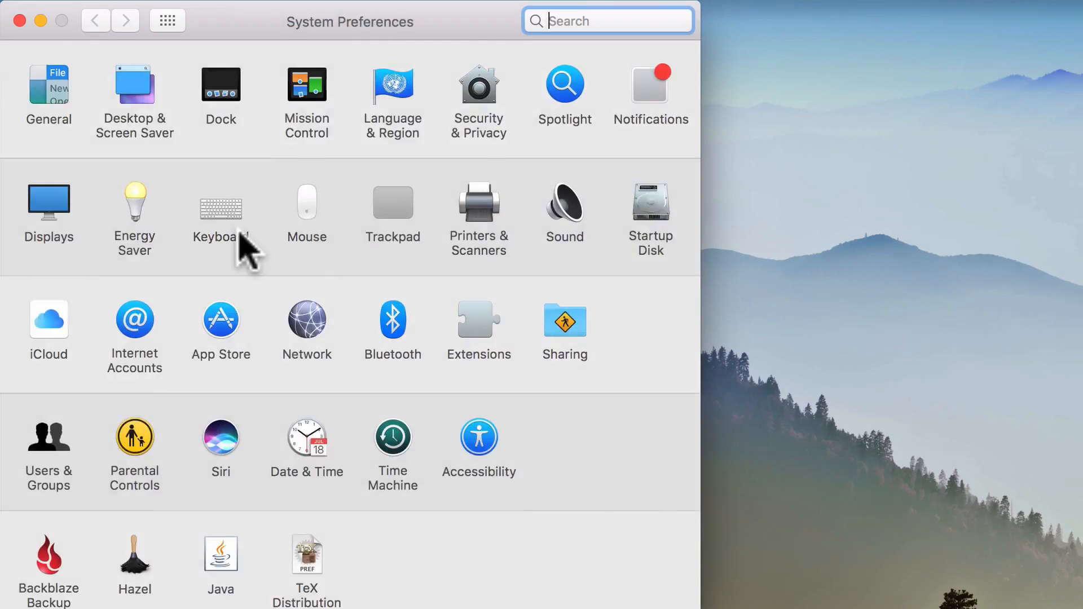
left_click(222, 214)
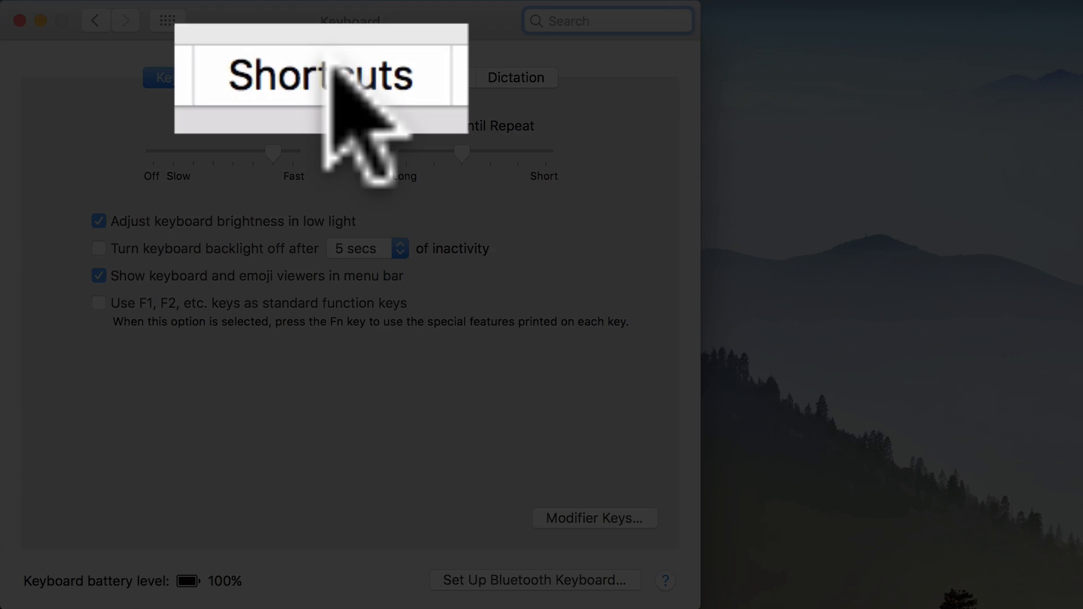
left_click(326, 77)
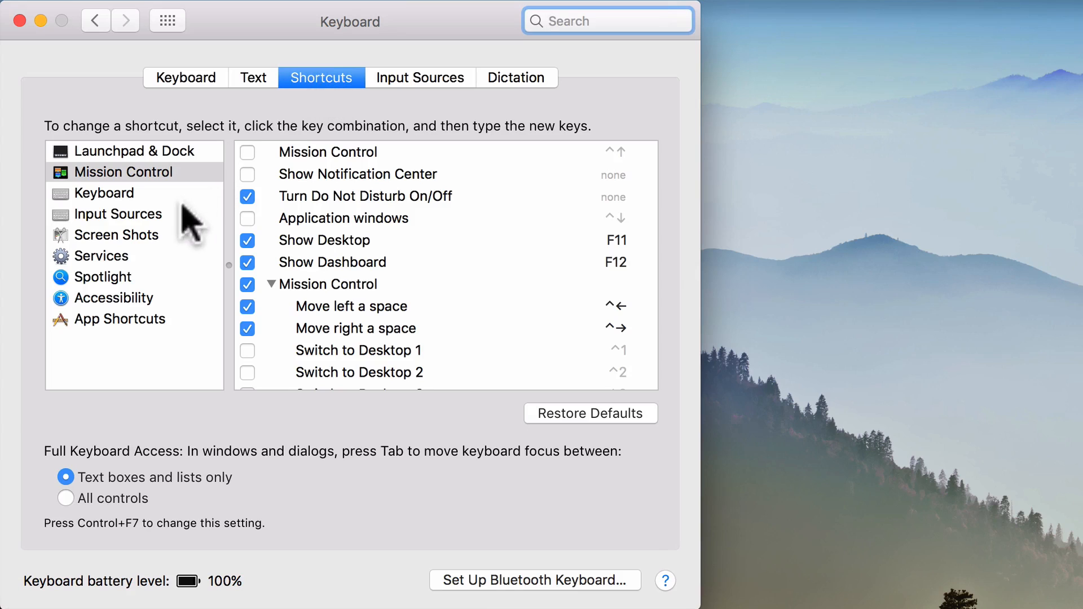
left_click(126, 255)
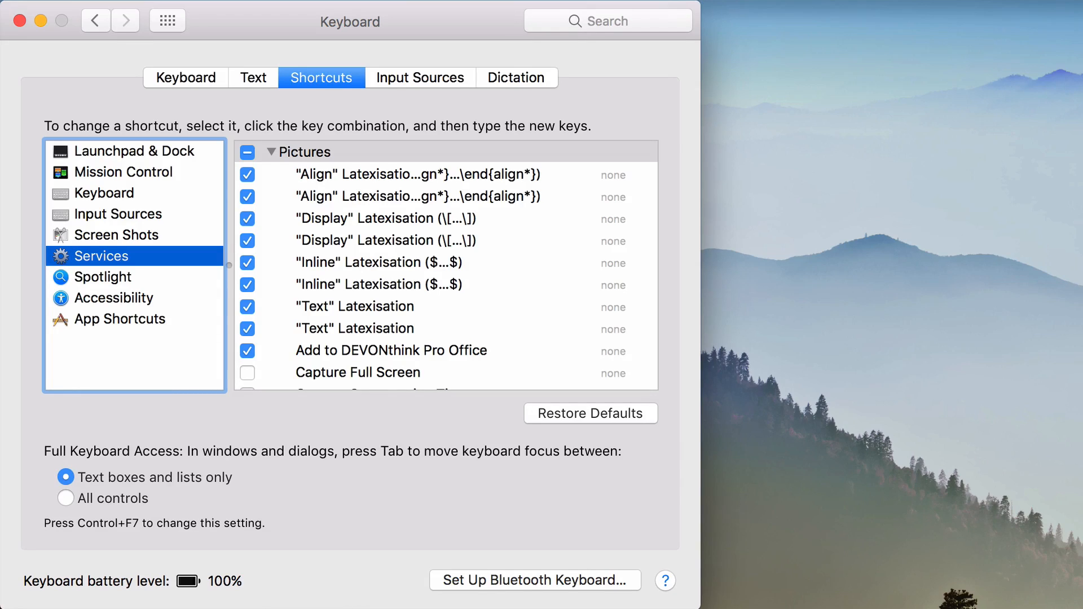
Assign the keyboard shortcut ⌘Y to the zotpick service under General, and close the Keyboard preferences.
scroll(451, 266, "down", 20)
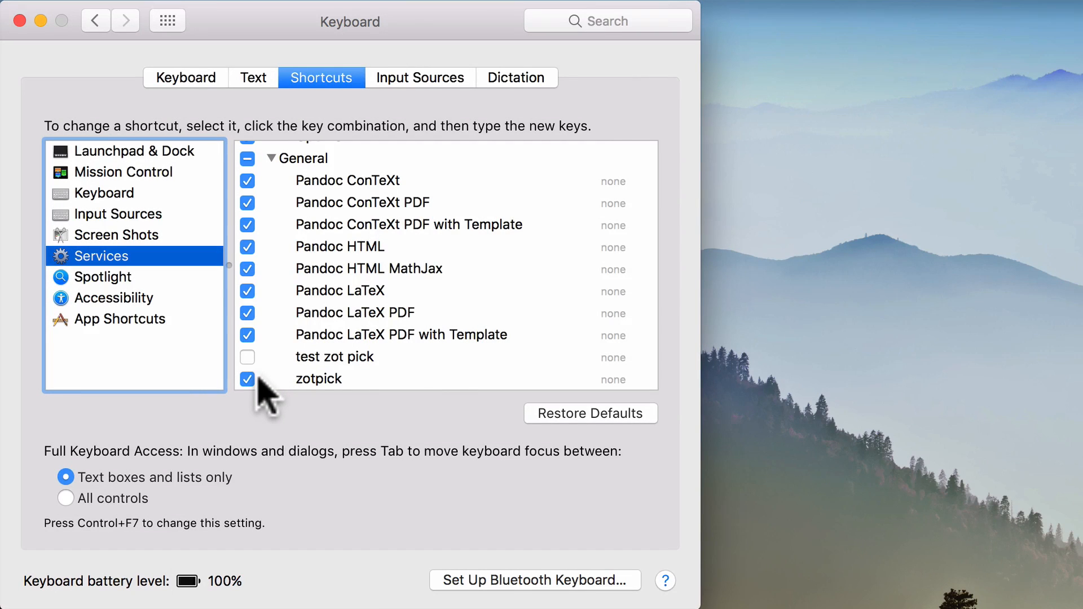
left_click(620, 381)
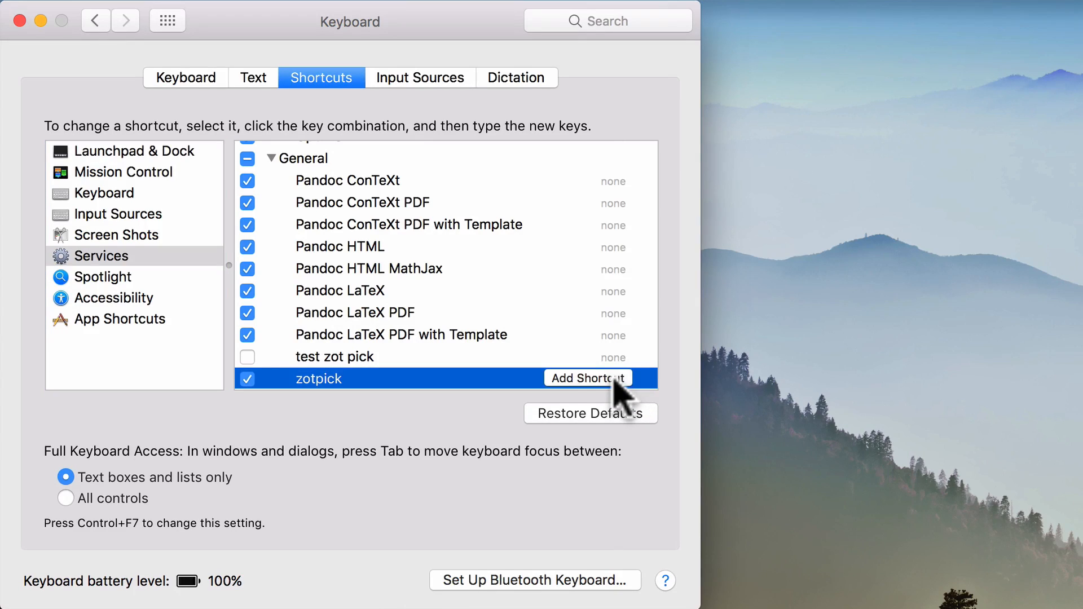
left_click(615, 379)
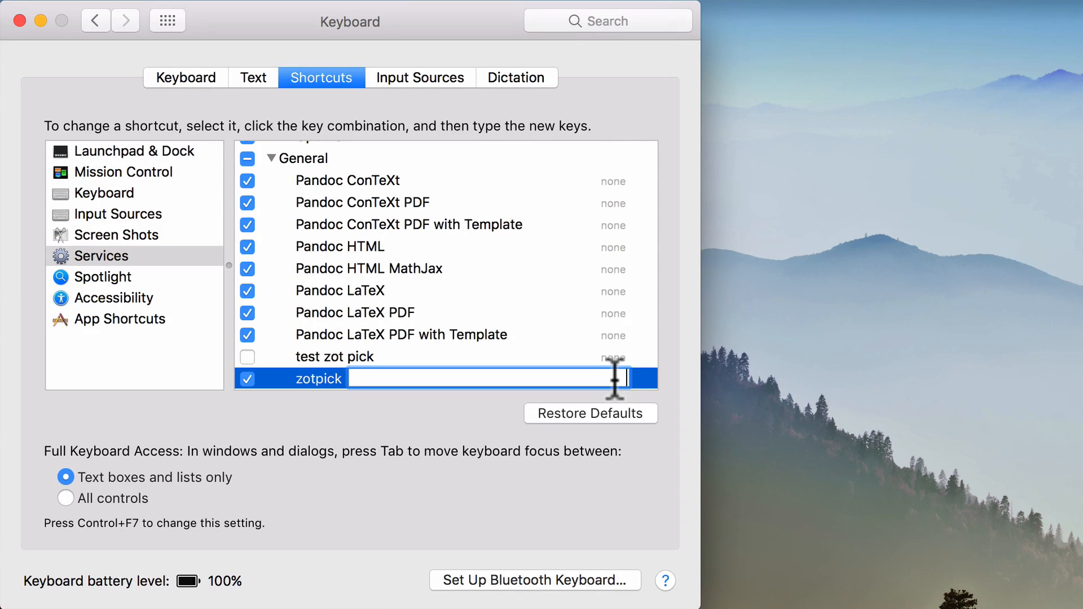
key("super+y")
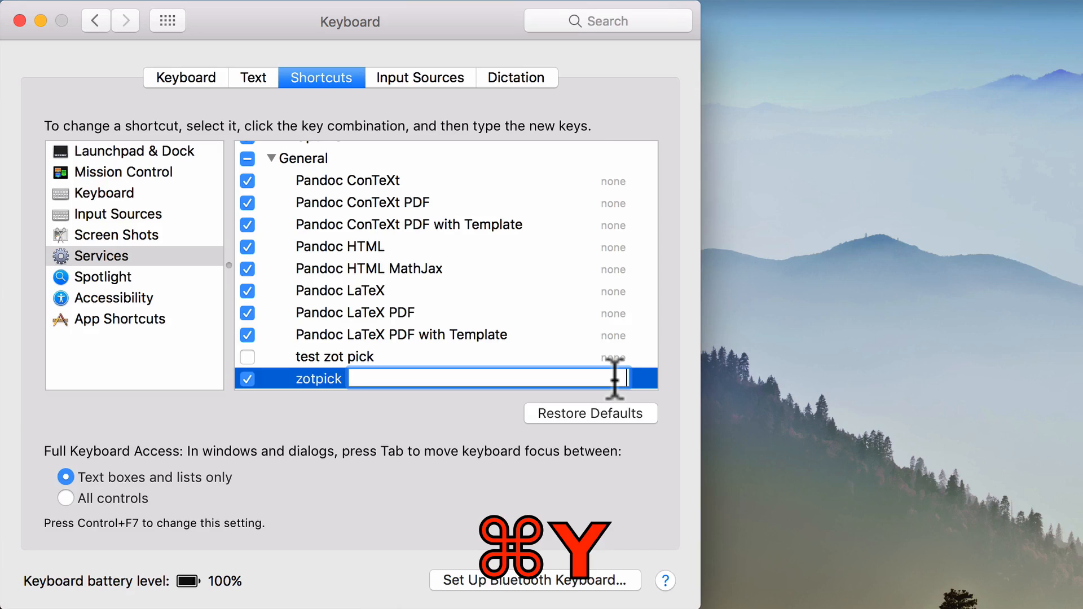
left_click(619, 379)
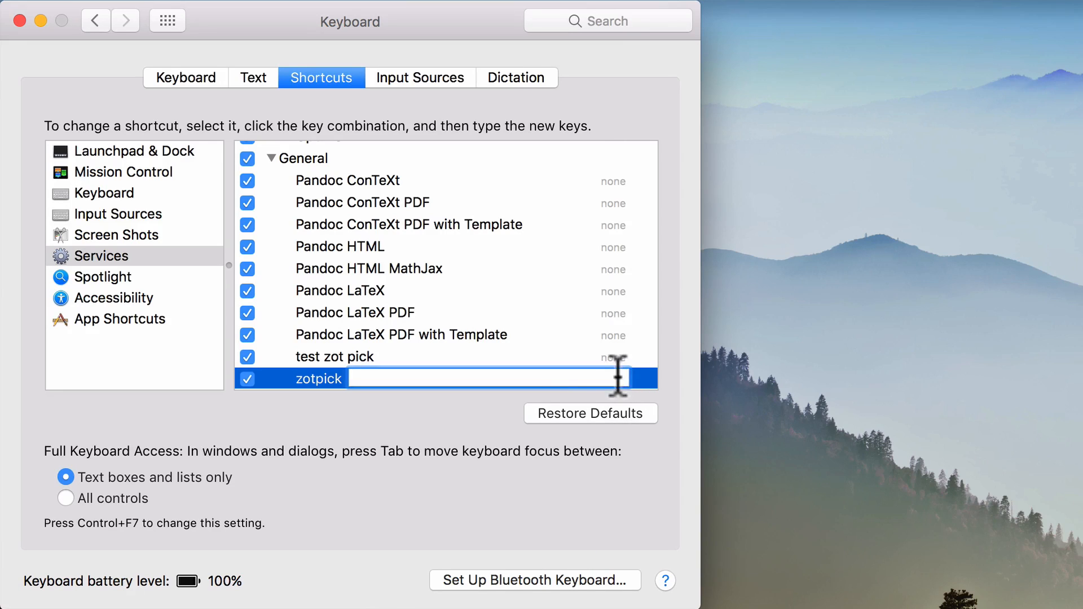
key("super+y")
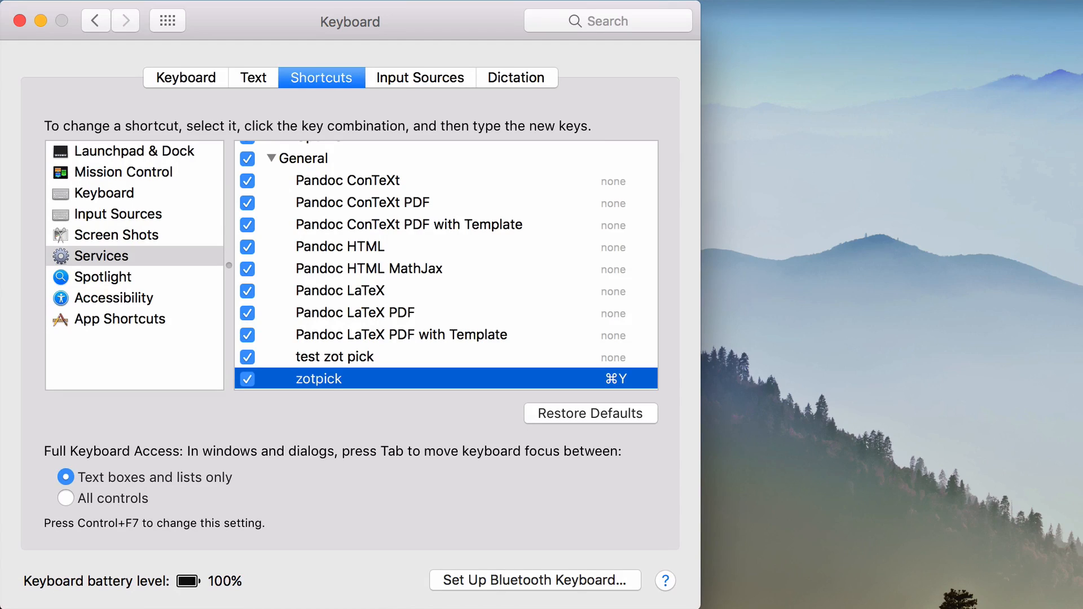
left_click(20, 21)
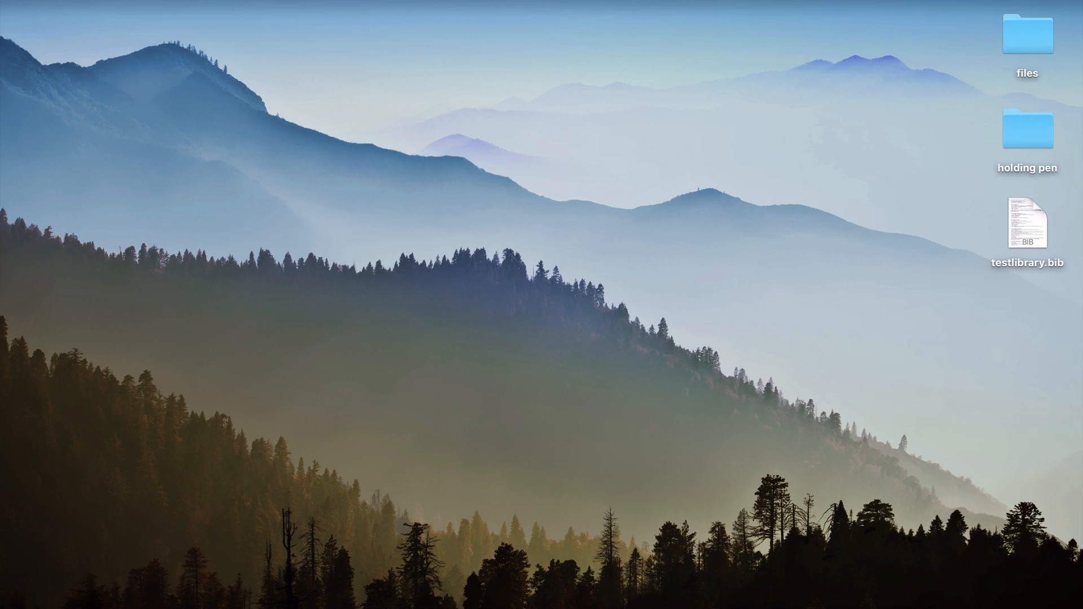
Switch to the Markdown editor with the empty "2017-05-23 - zotpick demo" document and show its rendered preview side by side with it.
left_click(767, 608)
left_click_drag(1082, 3, 268, 3)
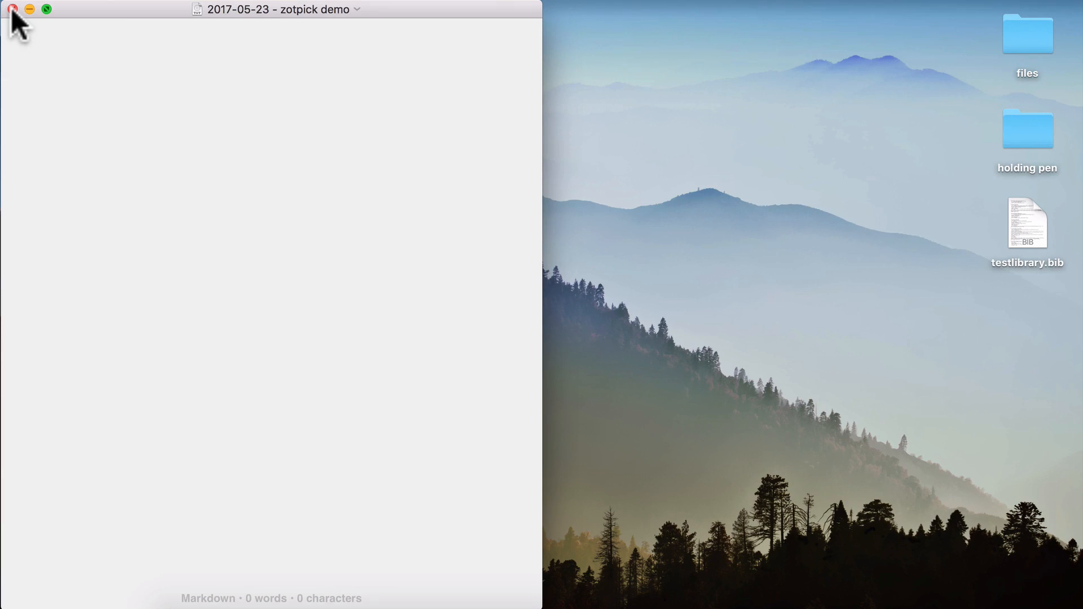
left_click_drag(194, 6, 611, 592)
key("alt+super+Right")
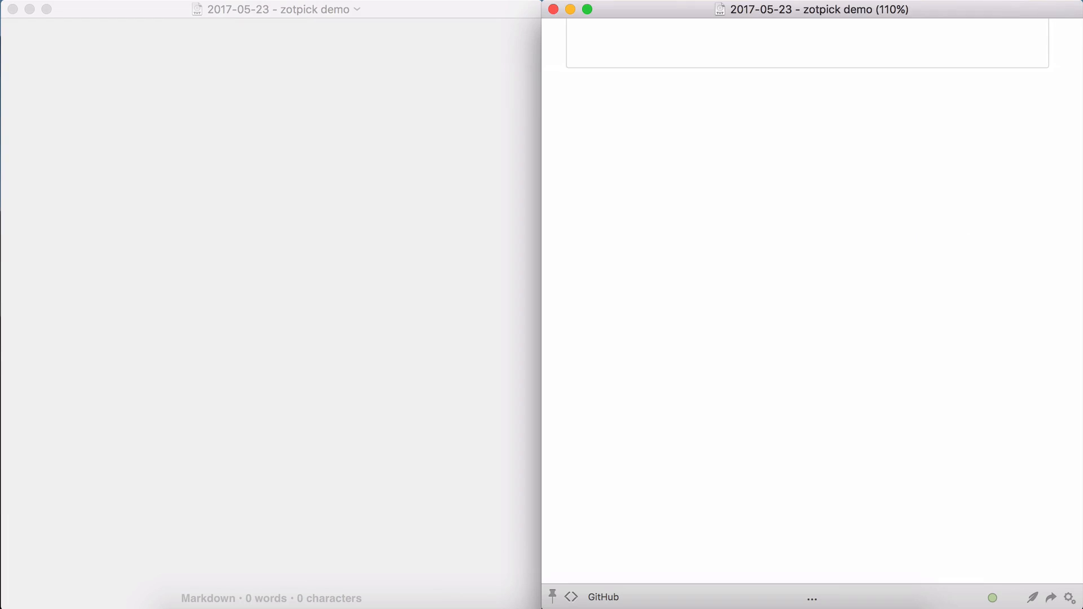
Write the title "% Using Zotpick", an "# Introduction" heading with a lorem ipsum paragraph, and a closing "# References" heading in the Markdown document.
left_click(337, 476)
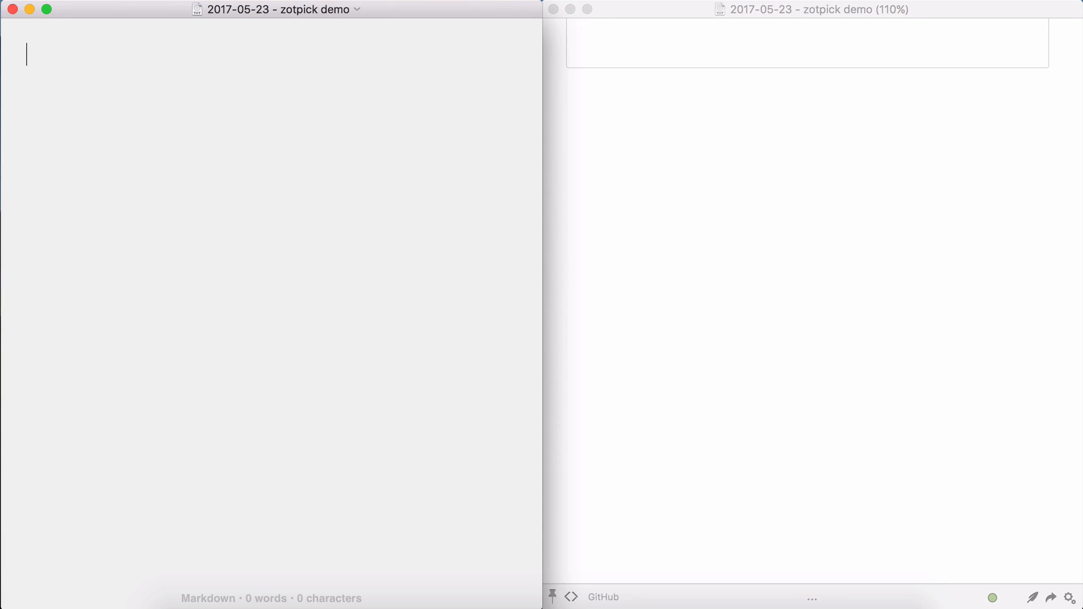
type("% Using Zotpick")
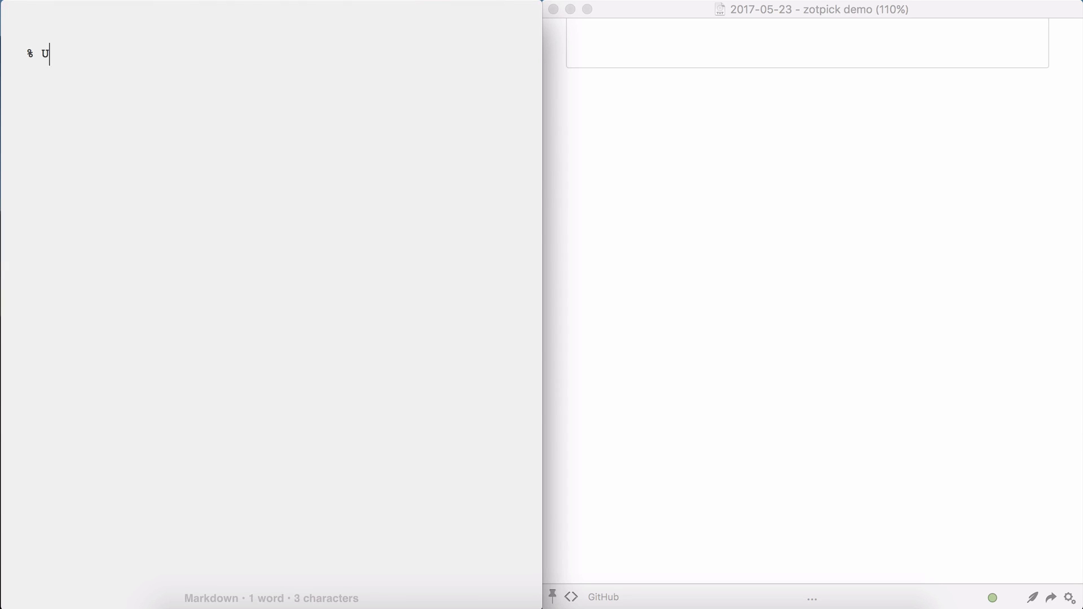
key("Return")
key("Return")
type("# Introduction")
key("Return")
key("Return")
type("Lorem ipsum dolor sit amet, consectetur adipisicing elit, sed do eiusmod tempor incididunt ut labore et dolore magna aliqua. Ut enim ad minim veniam, quis nostrud exercitation ullamco laboris nisi ut aliquip ex ea commodo consequat. Duis aute irure dolor in reprehenderit in voluptate velit esse cillum dolore eu fugiat nulla pariatur. Excepteur sint occaecat cupidatat non proident, sunt in culpa qui officia deserunt mollit anim id est laborum.")
key("Return")
key("Return")
type("# References")
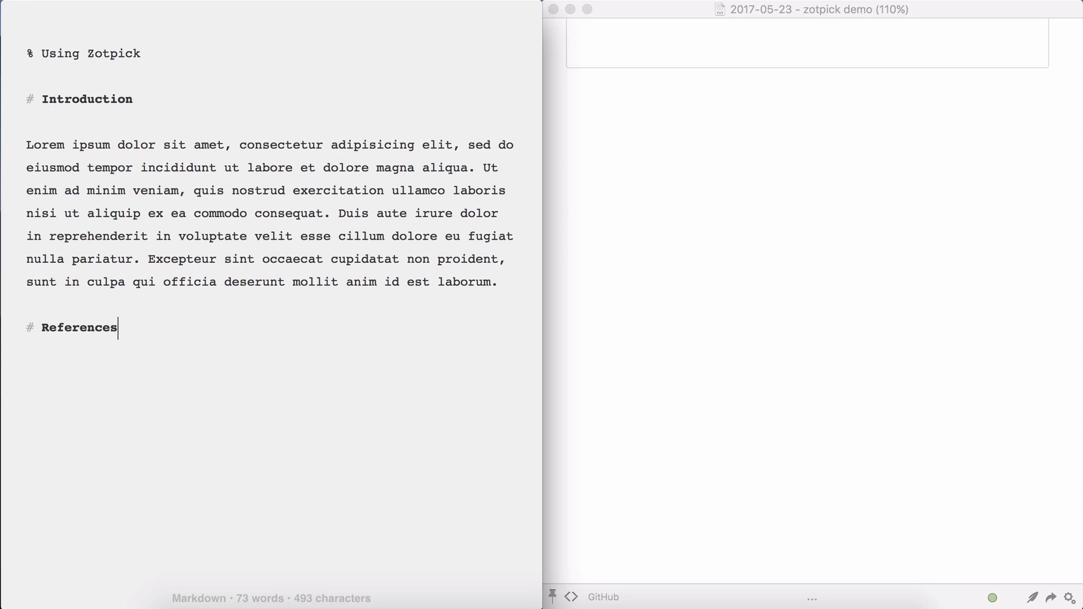
Insert a Zotero citation of "Cubans in Angola" with page 32 before the final period of the lorem ipsum paragraph.
left_click(492, 282)
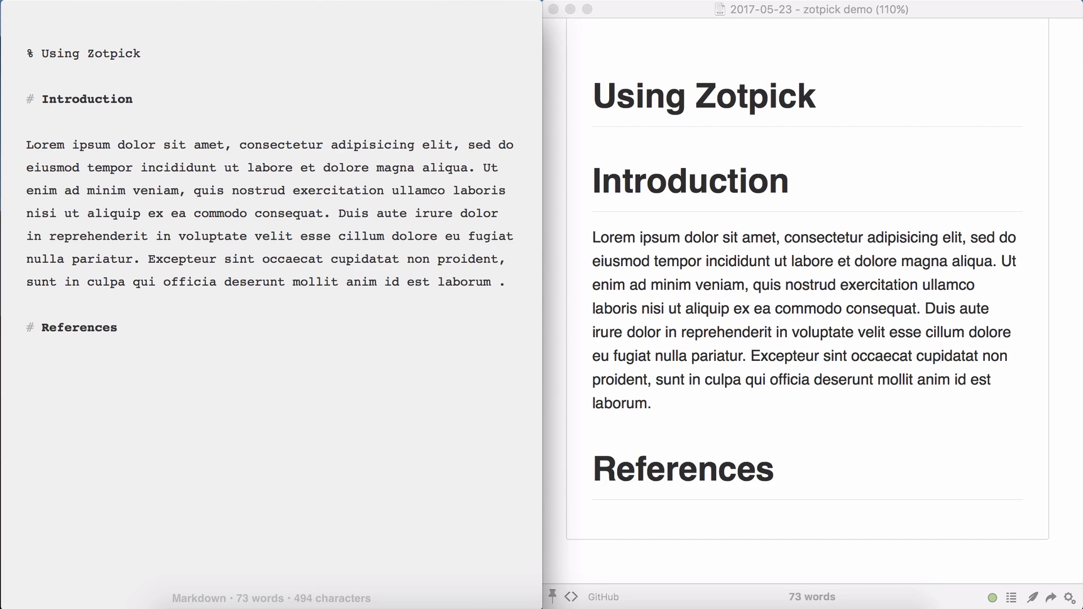
key("super+y")
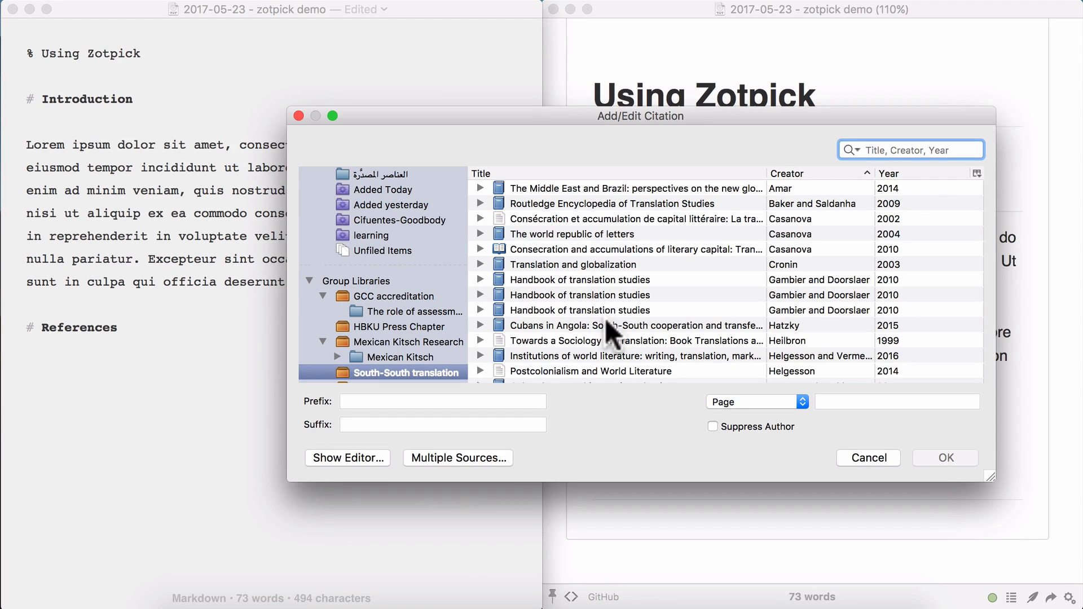
left_click(605, 321)
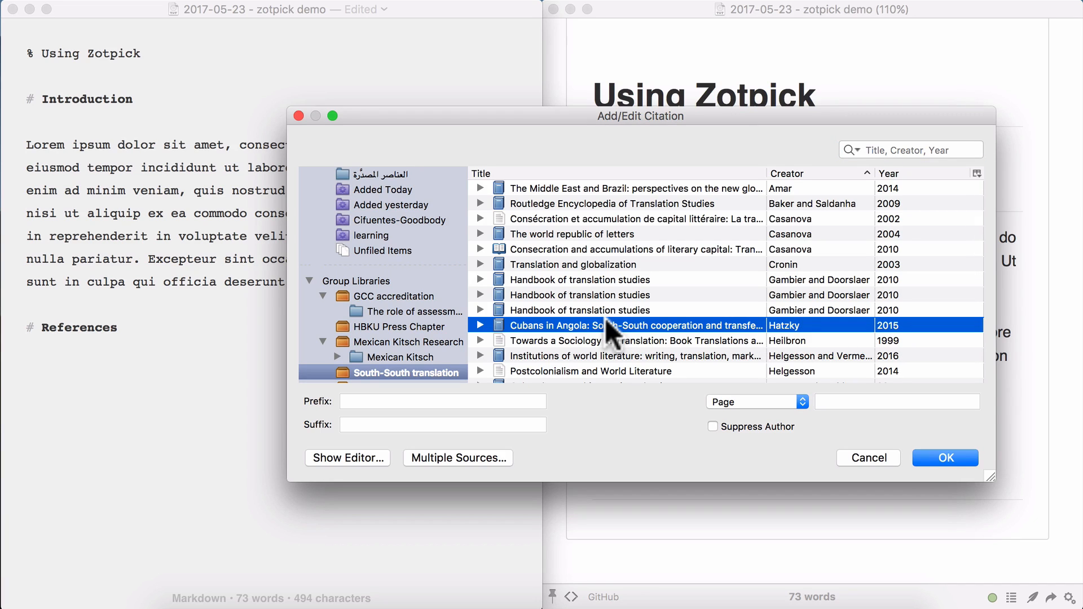
left_click(866, 402)
type("32")
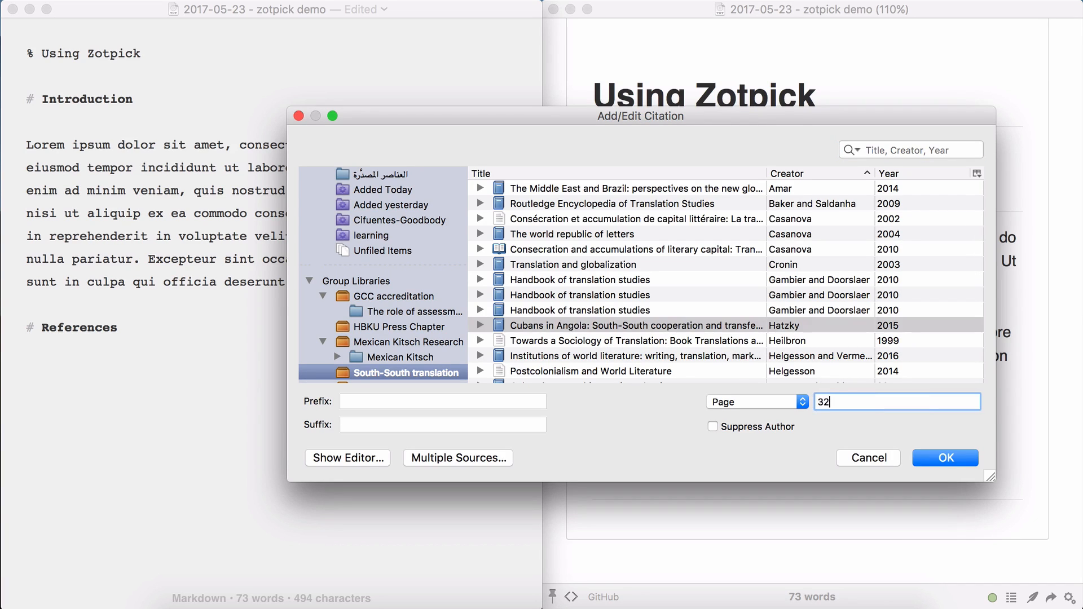
left_click(965, 455)
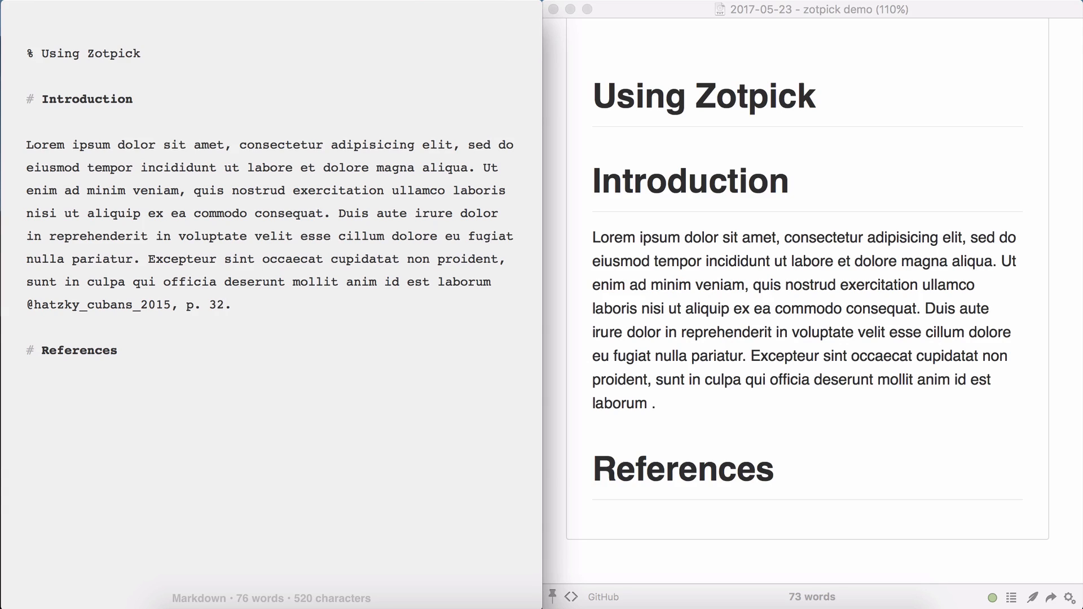
Enclose the inserted citation in square brackets and save the document to refresh the preview.
type("]")
key("super+Left")
type("[")
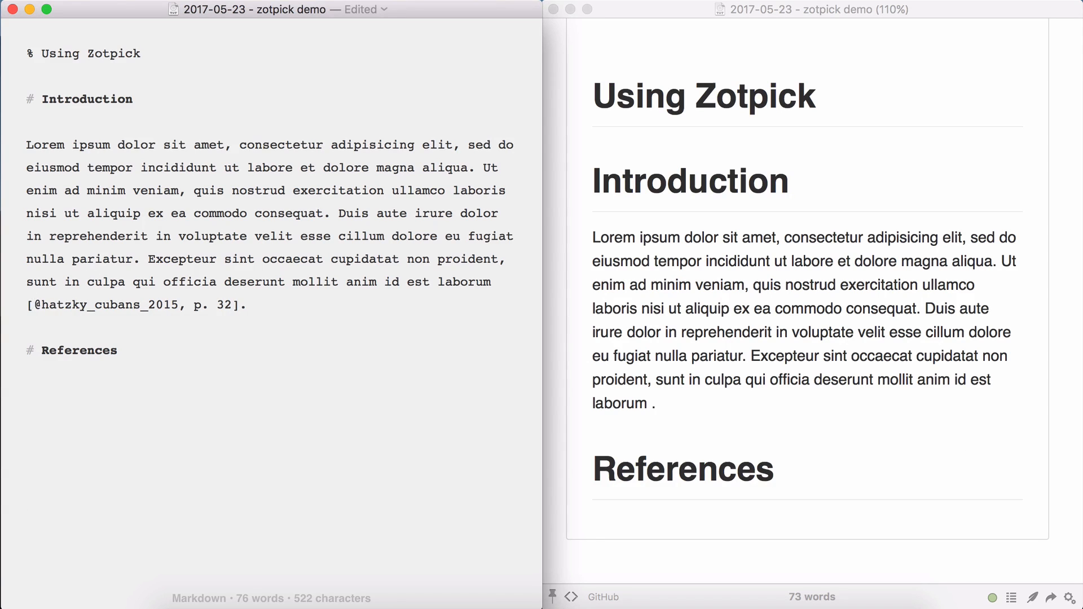
key("super+s")
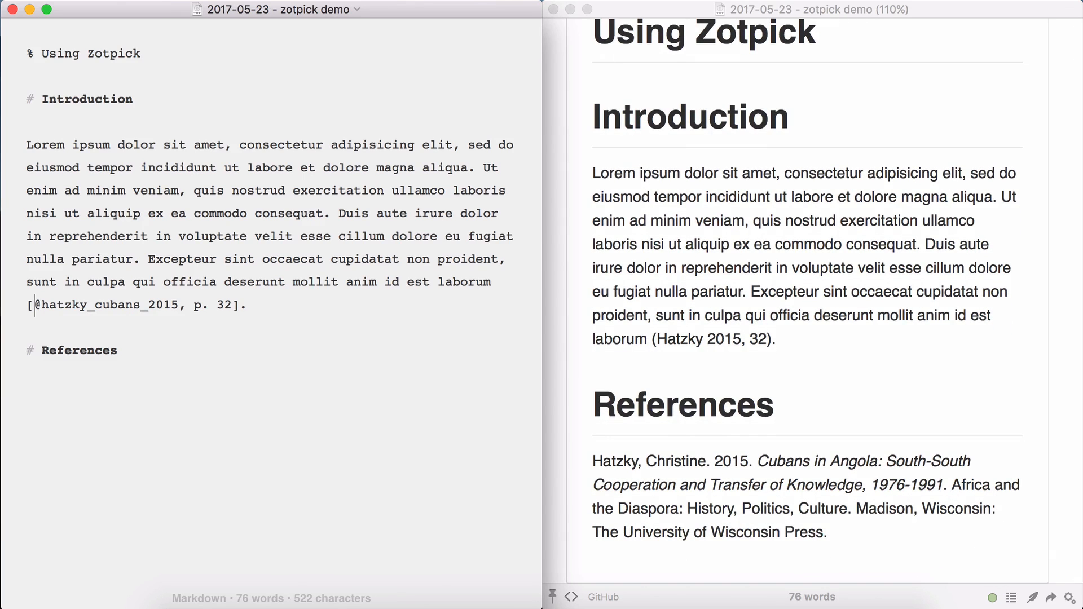